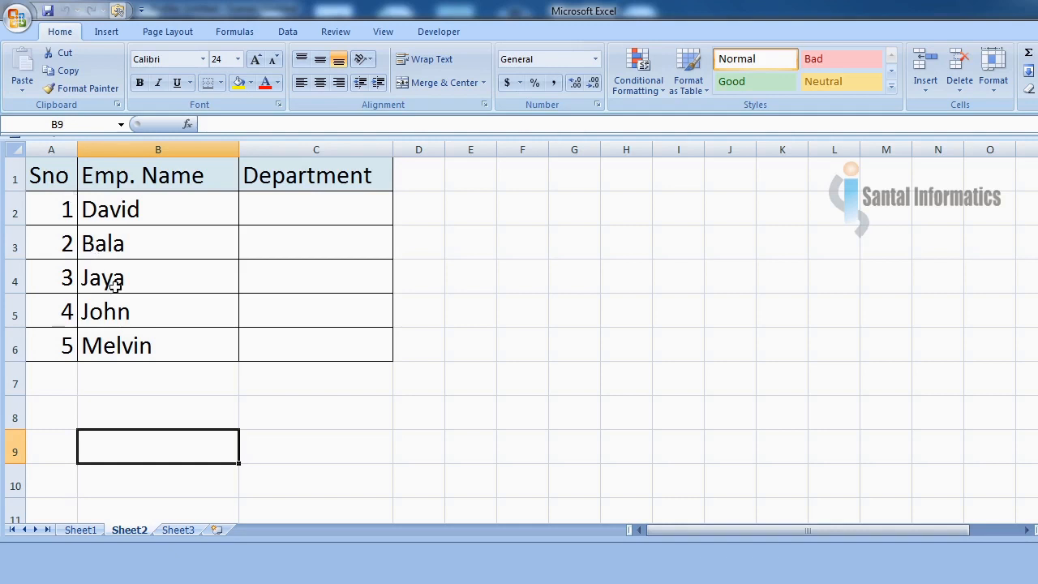
- Compare the employee list and empty Department column on Sheet2 with the source employee table on Sheet1
click(179, 213)
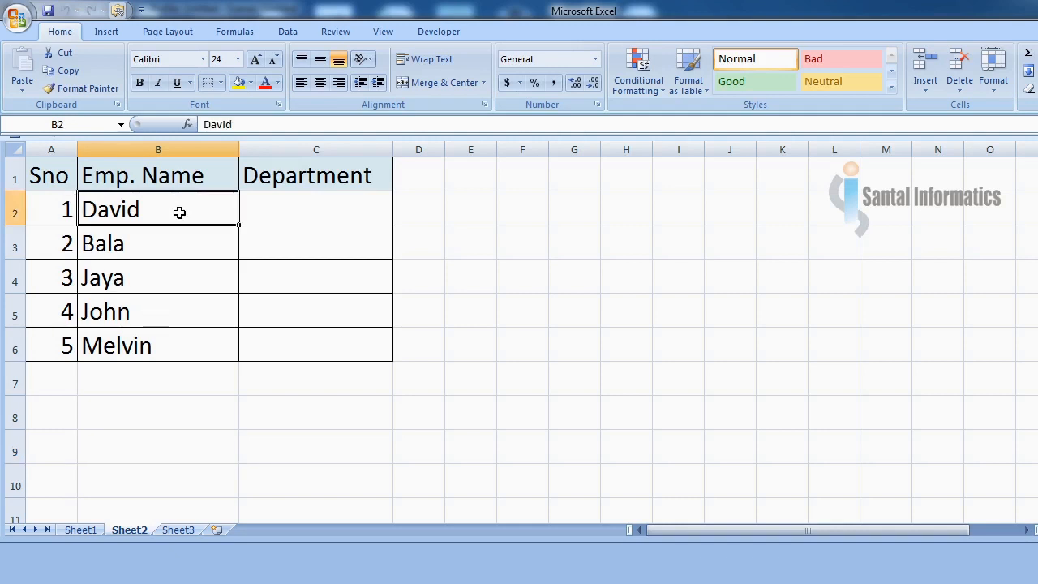
click(284, 205)
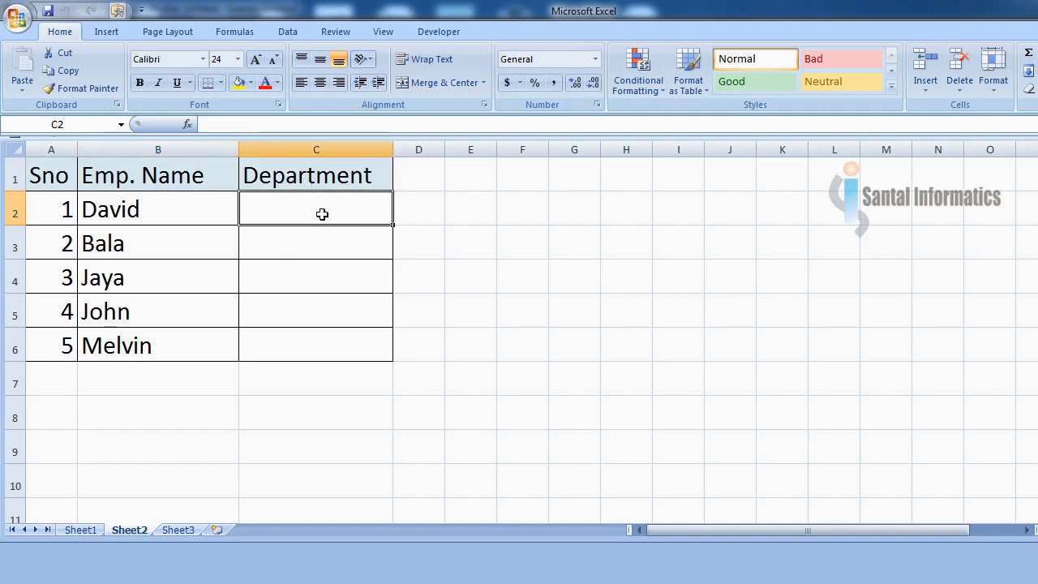
click(165, 213)
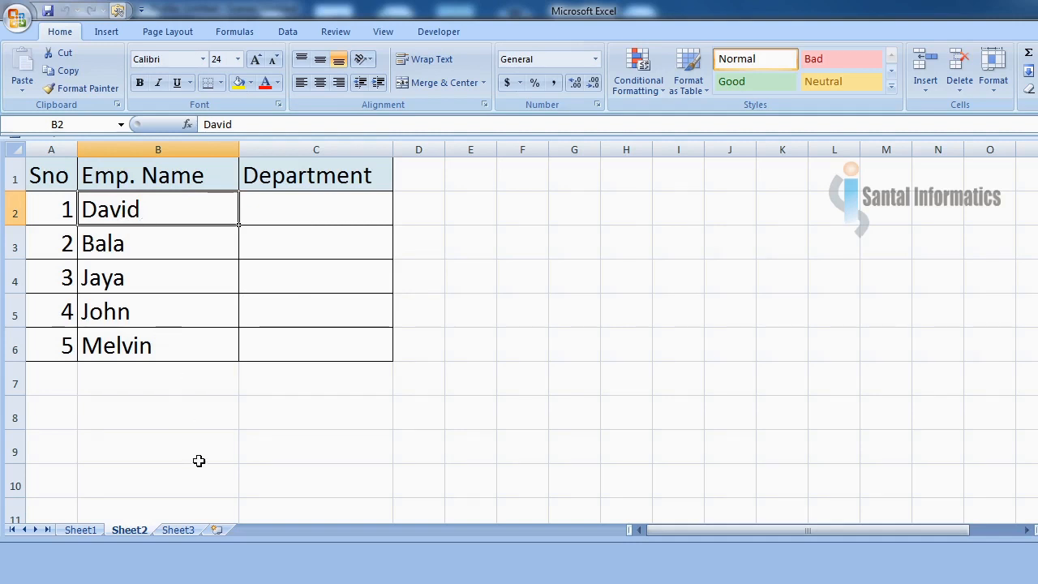
click(81, 530)
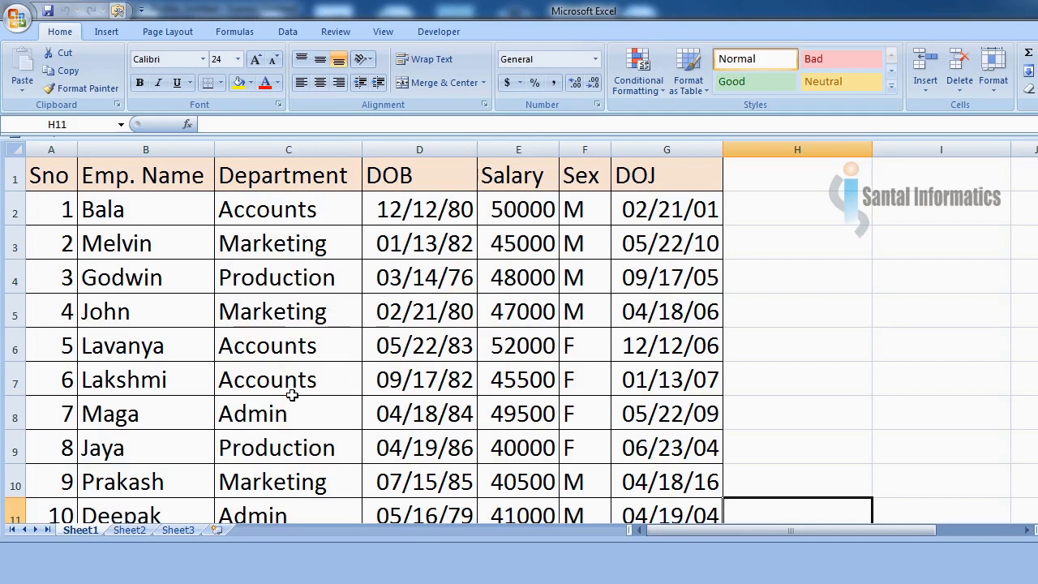
click(131, 532)
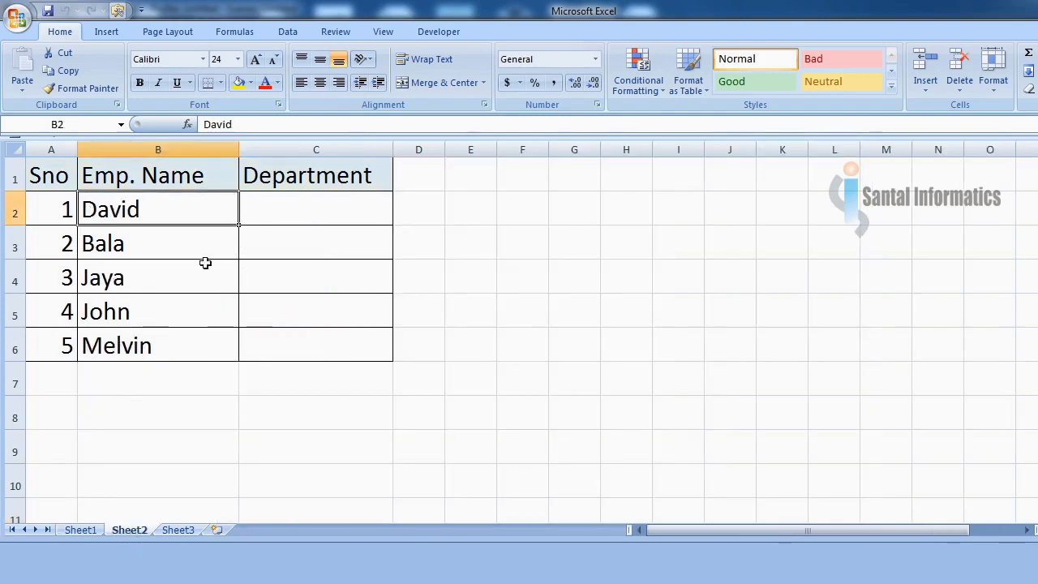
- Begin a VLOOKUP formula in cell C2 of Sheet2 with B2 as the lookup value
click(277, 216)
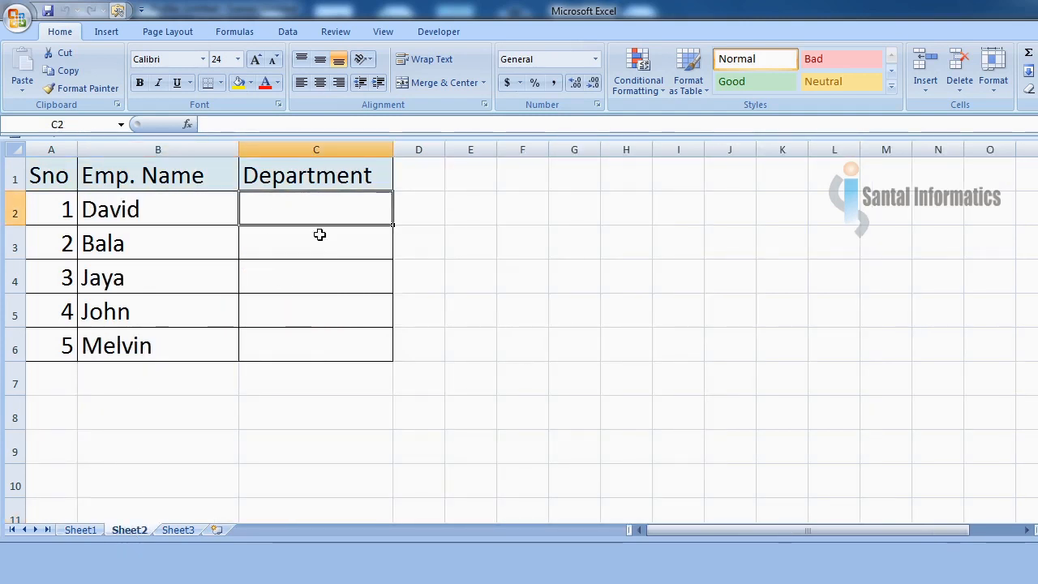
double_click(284, 212)
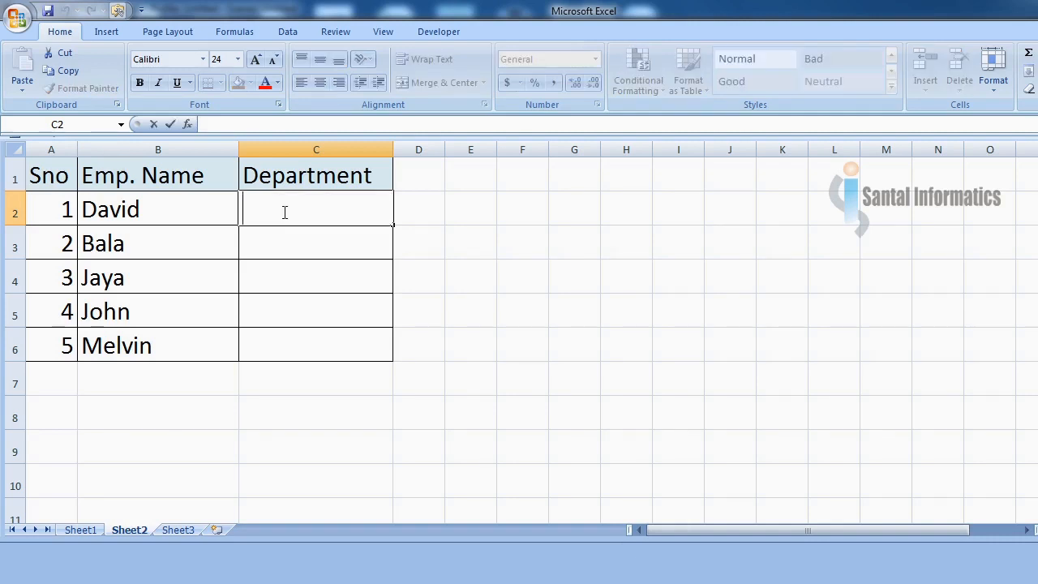
text(=)
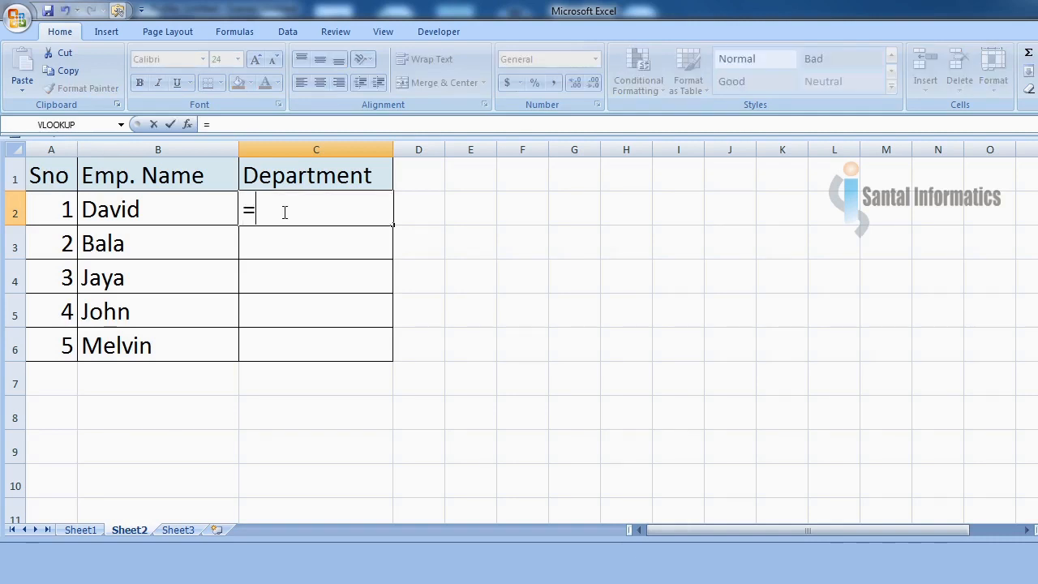
text(vloo)
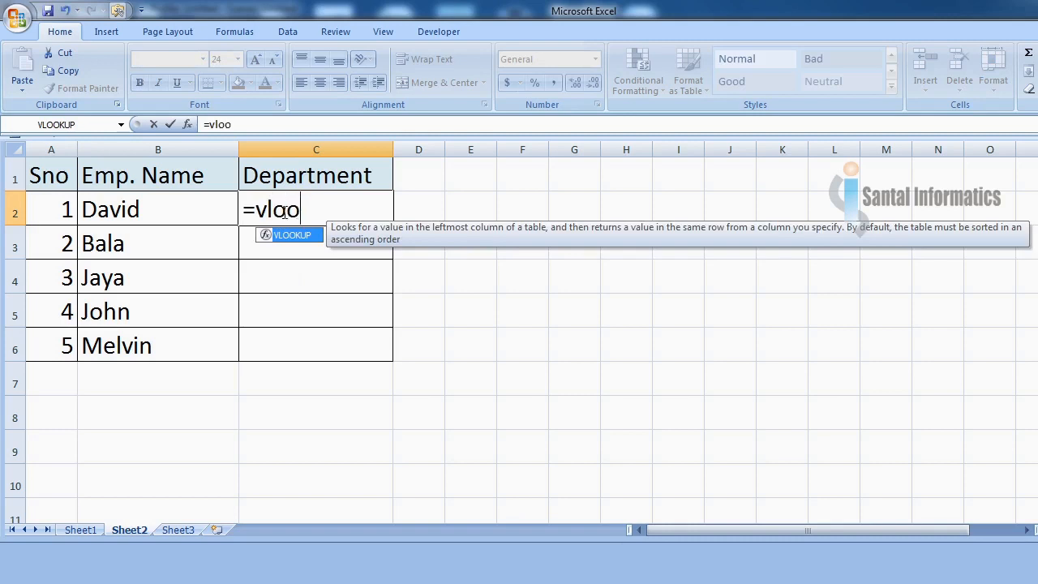
text(kuo)
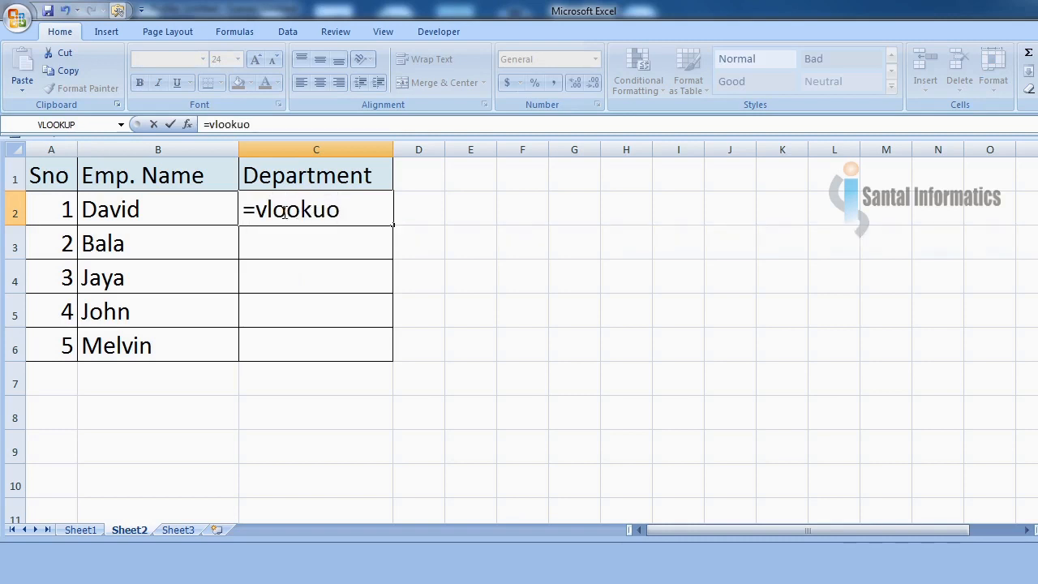
key(BackSpace)
text(p)
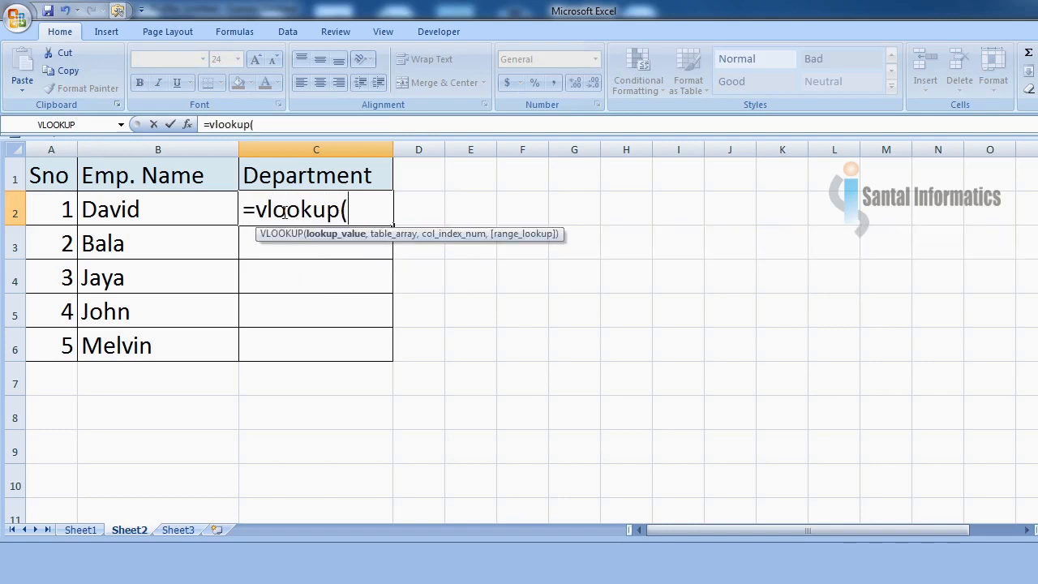
text(()
text(b2)
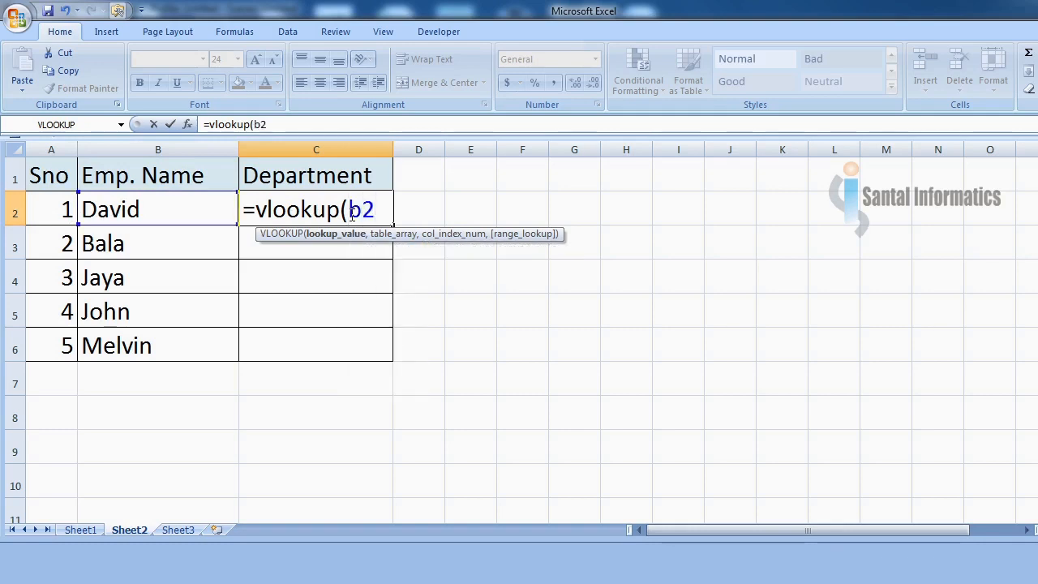
text(,)
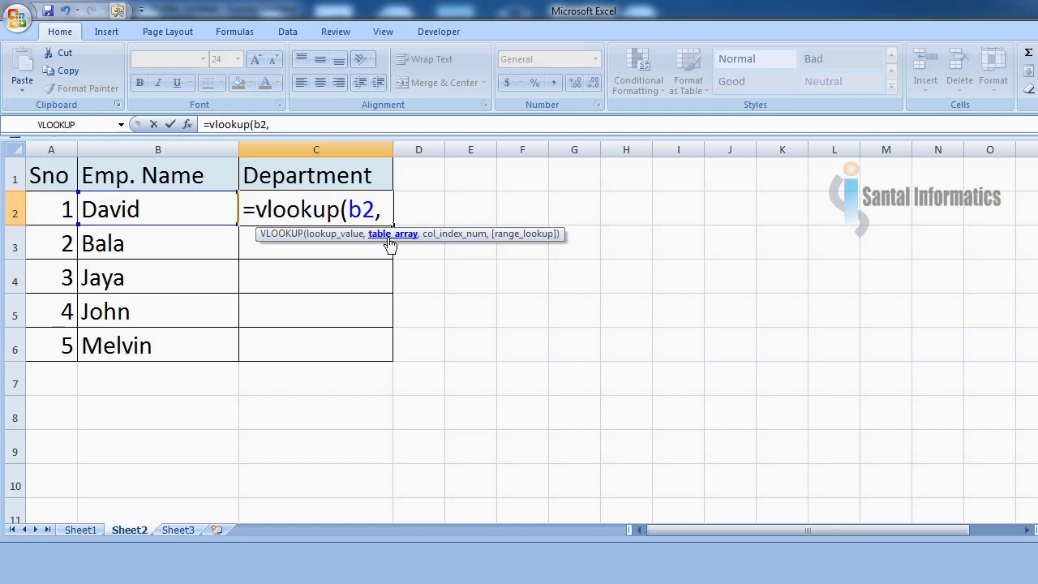
- Set the formula's table array to the employee table, Sheet1!A1:F13
click(80, 531)
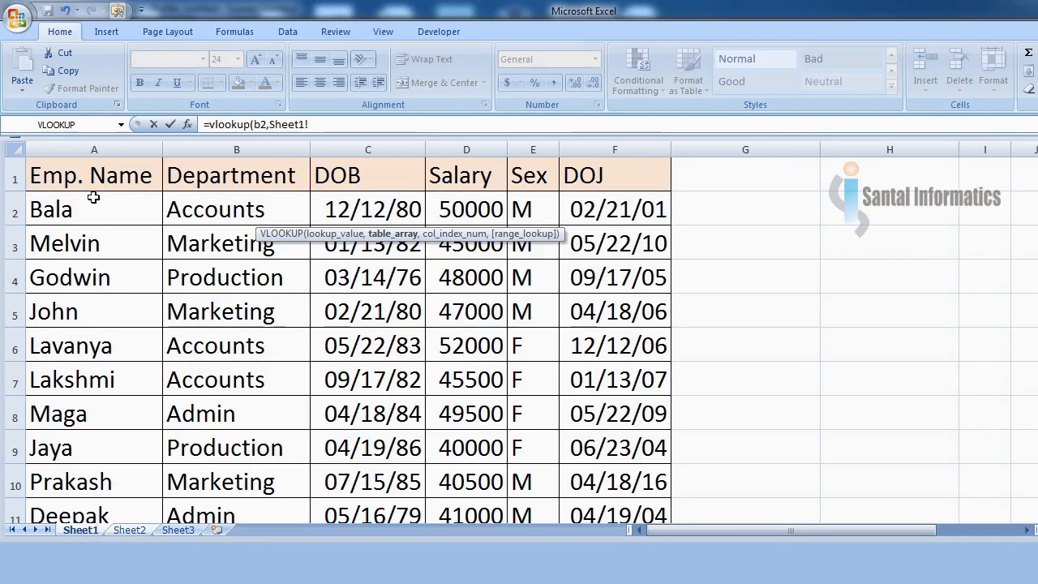
drag(48, 177, 602, 450)
click(130, 530)
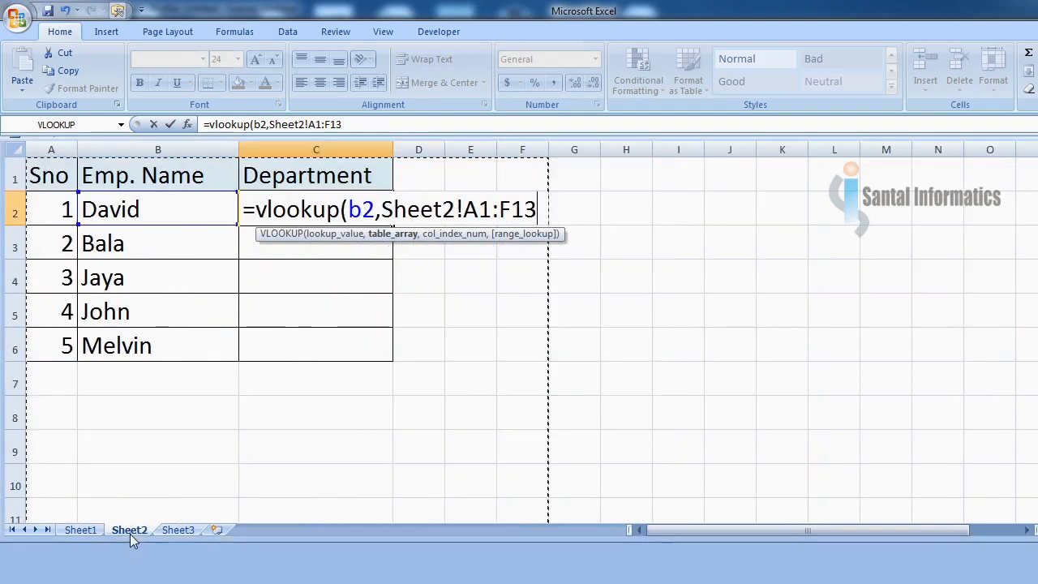
click(455, 208)
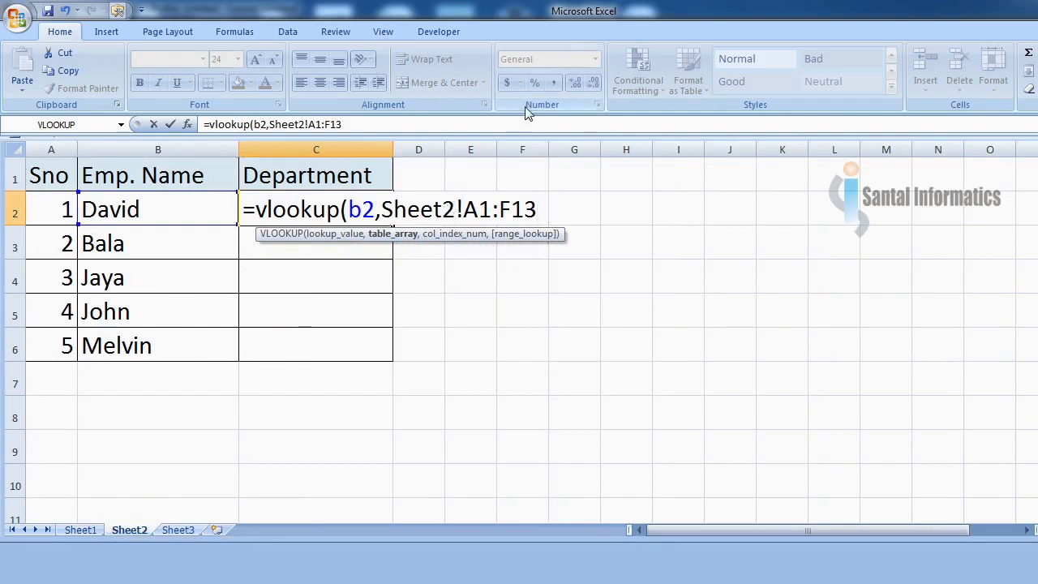
key(BackSpace)
text(13)
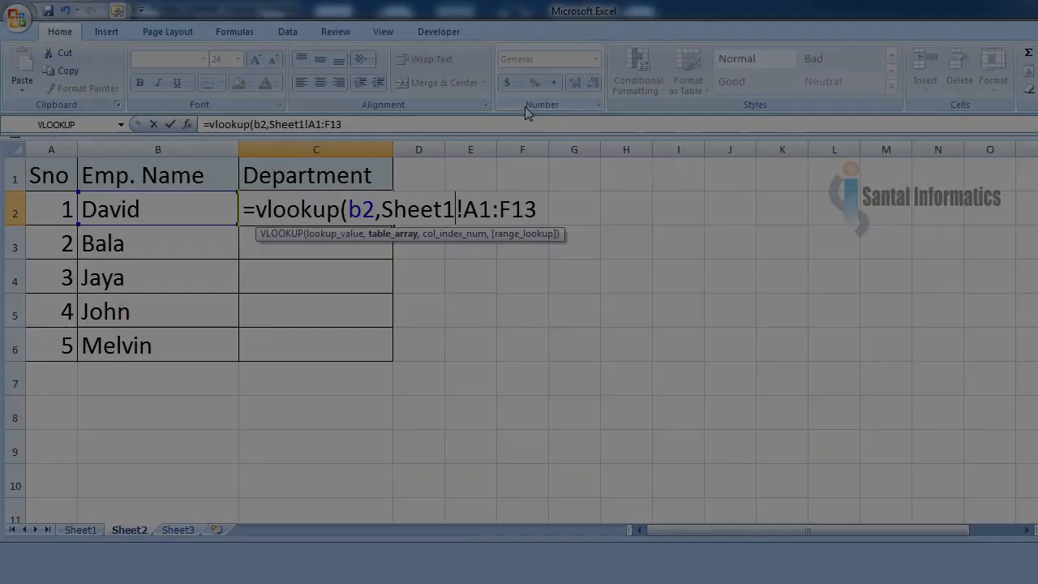
- Complete the VLOOKUP arguments with column index 2 and FALSE for an exact match, checking the Department column's position on Sheet1
text(,)
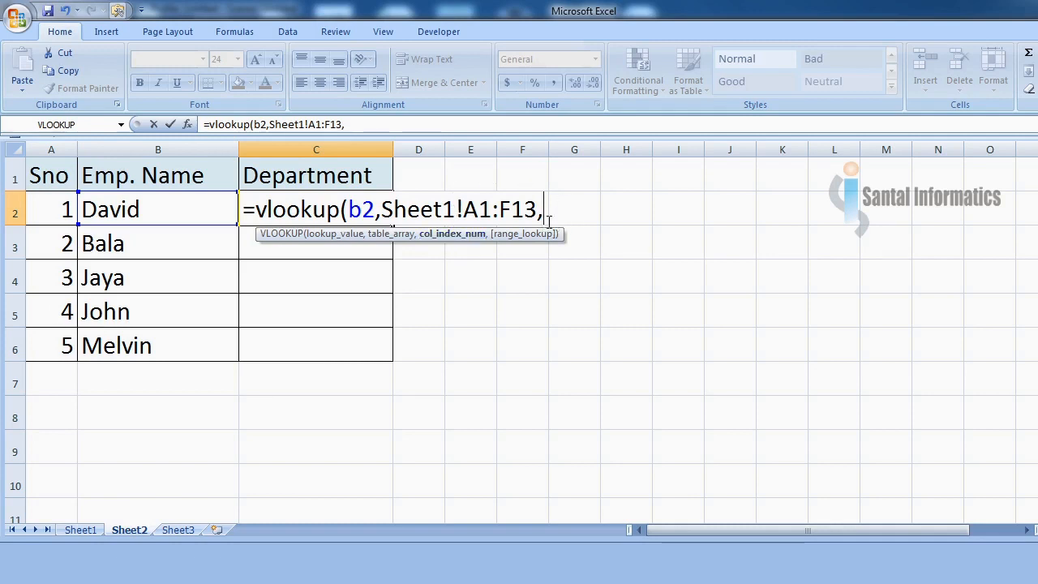
text(2)
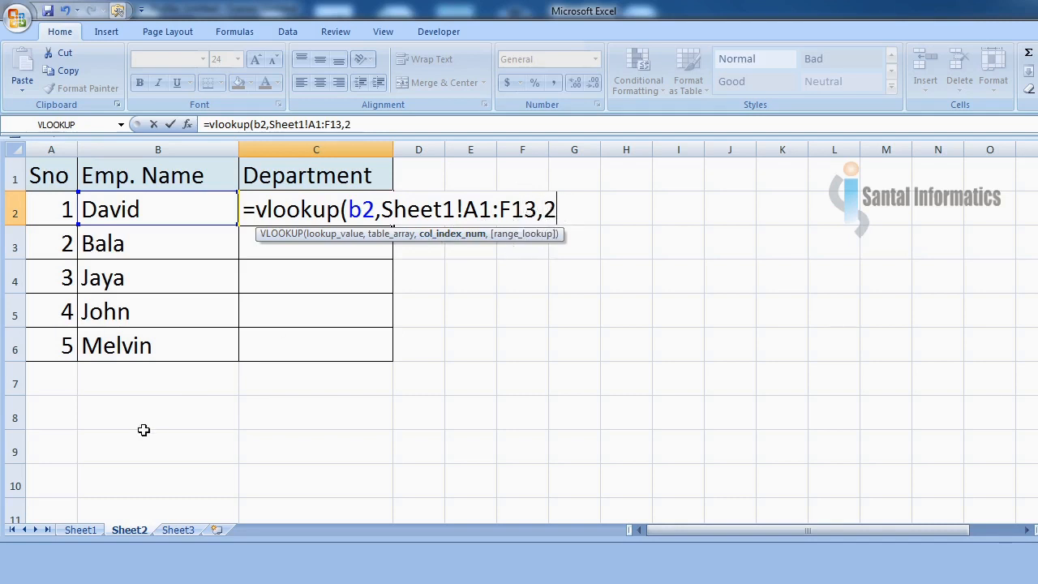
click(80, 529)
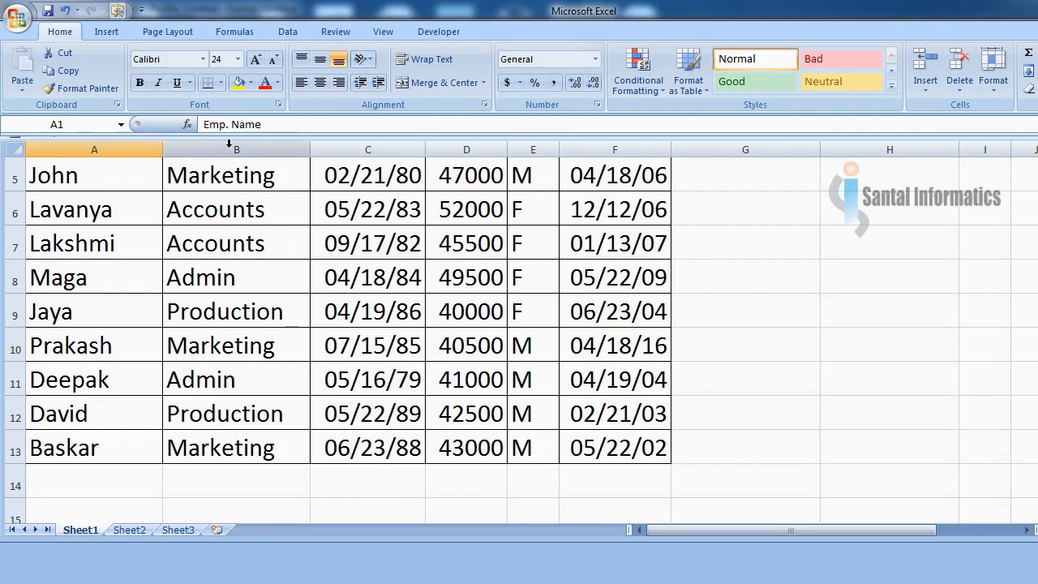
scroll(237, 247, up, 2)
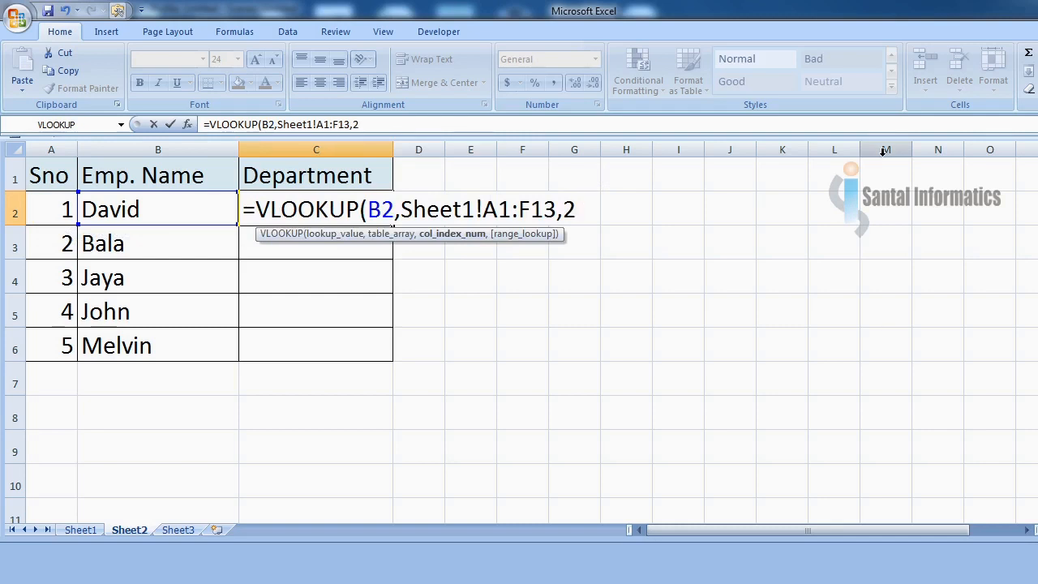
text(,)
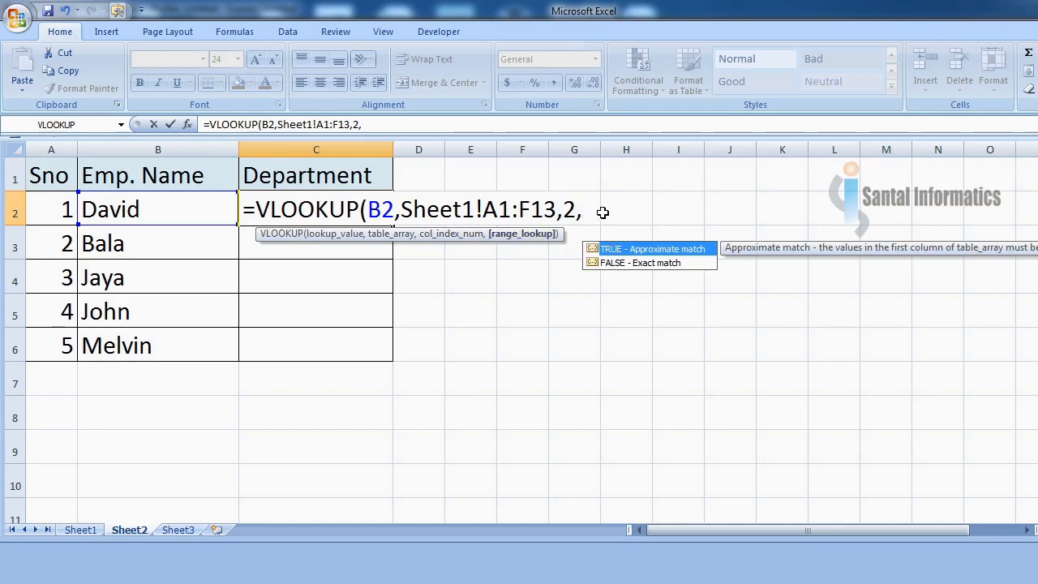
text(false)
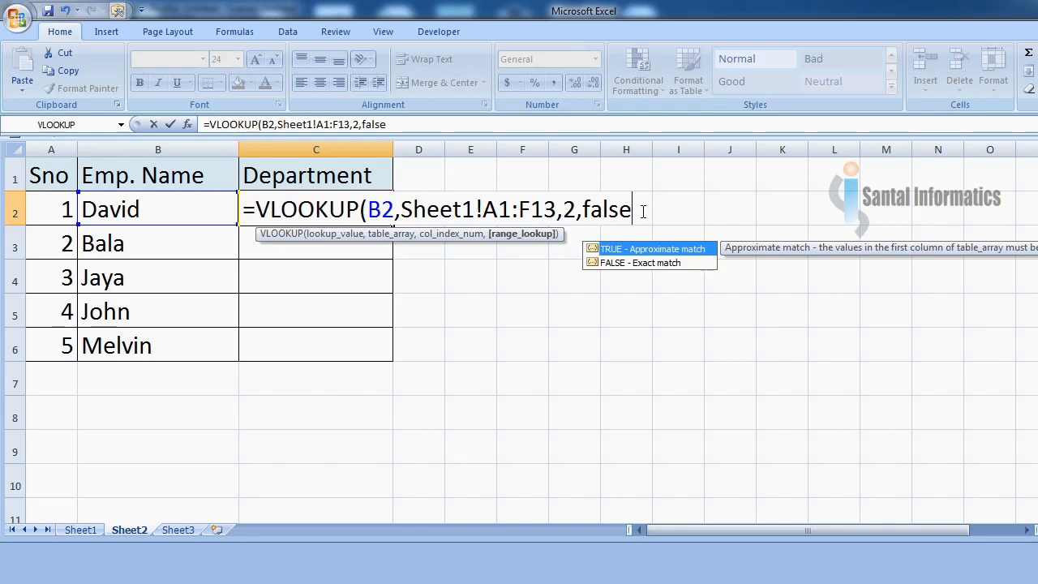
text())
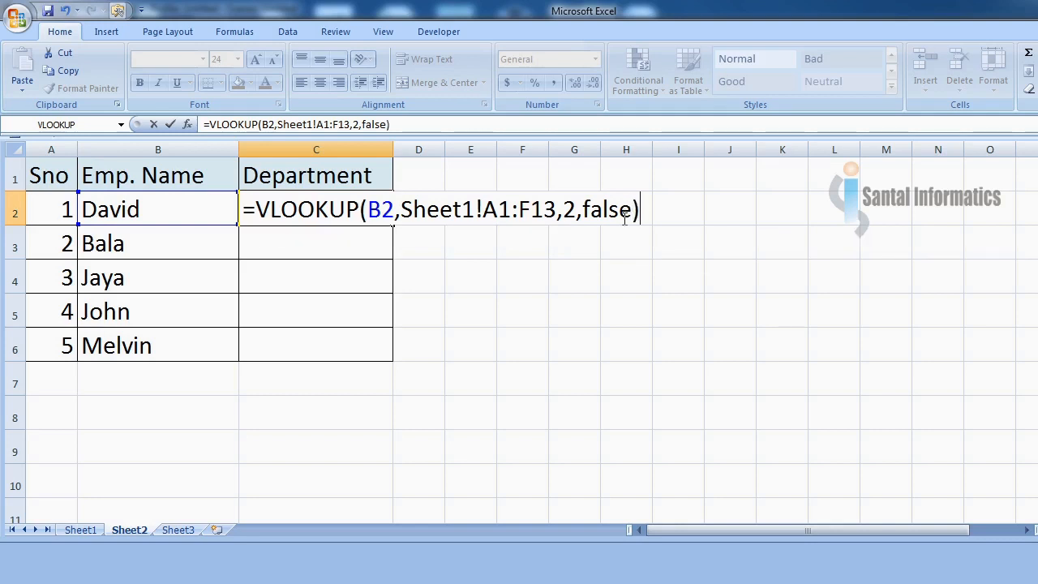
- Make the table array in the C2 formula absolute, as Sheet1!$A$1:$F$13
click(557, 210)
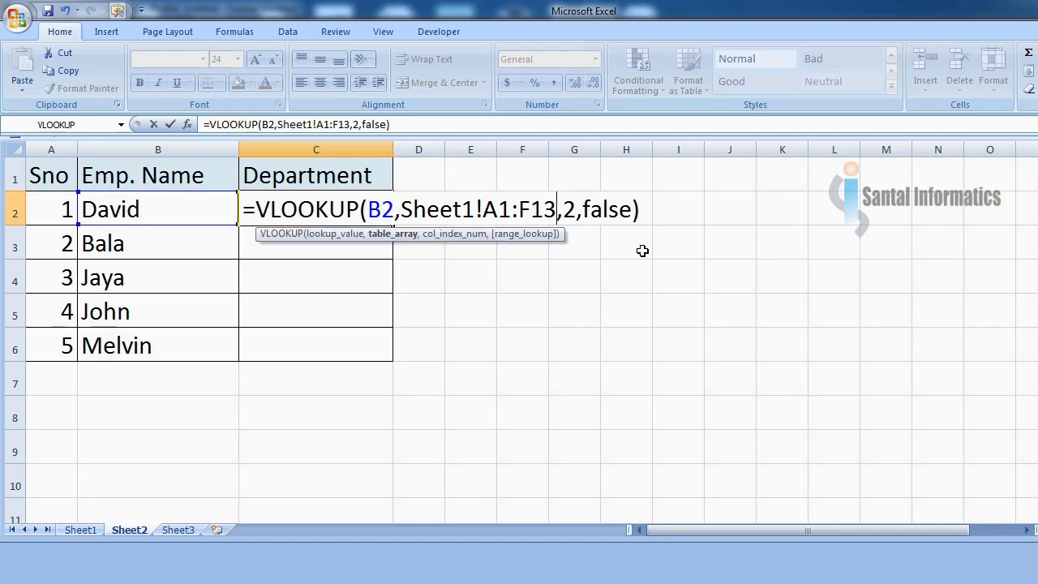
drag(403, 210, 556, 210)
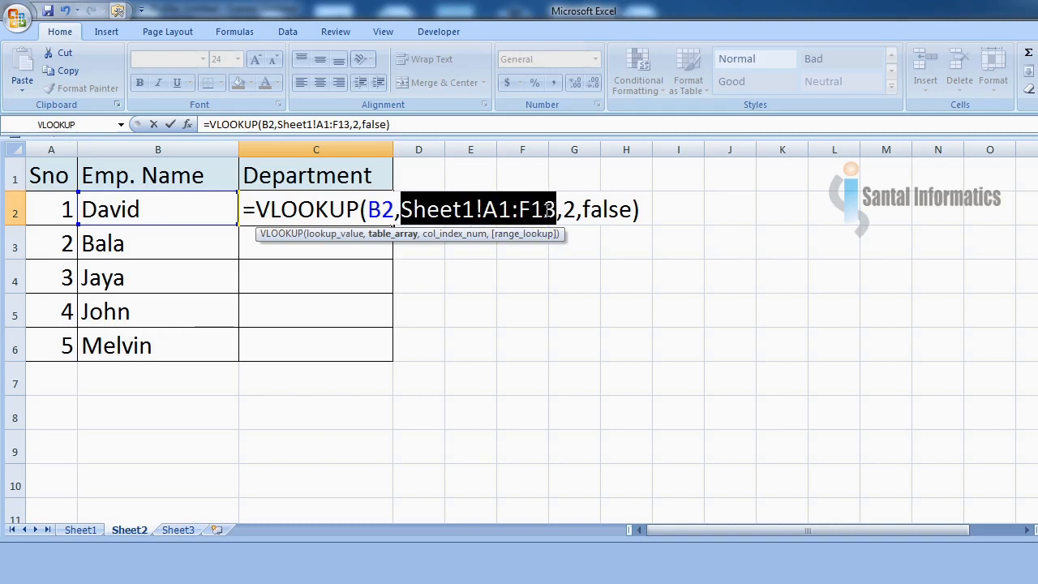
drag(558, 211, 401, 210)
click(556, 213)
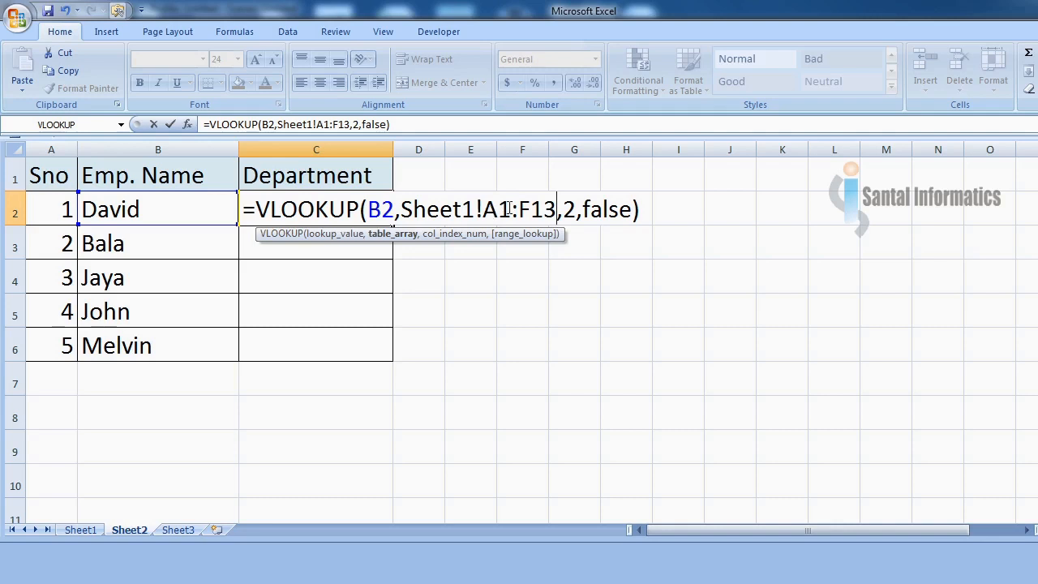
drag(556, 209, 469, 214)
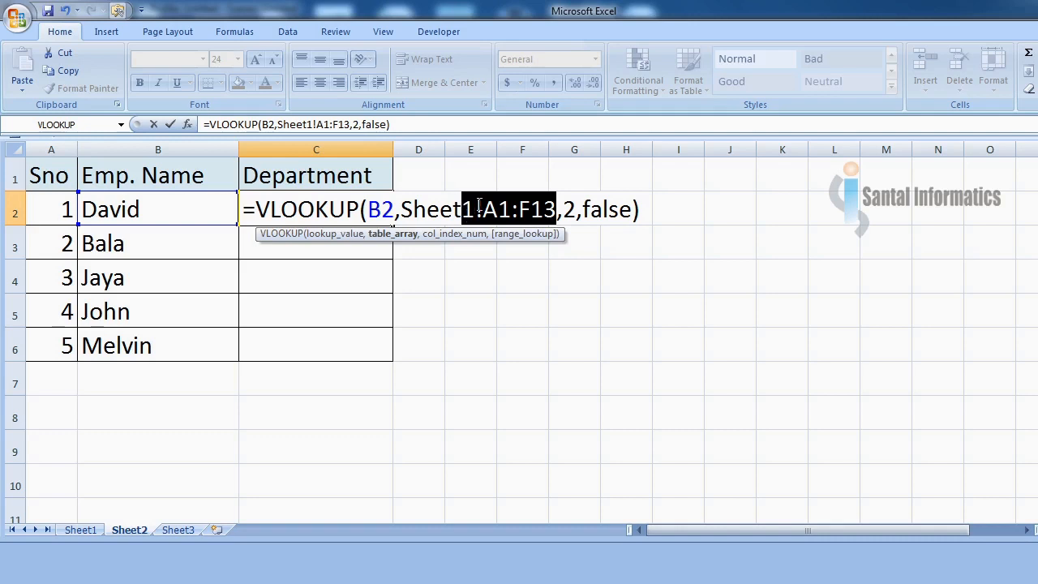
click(511, 211)
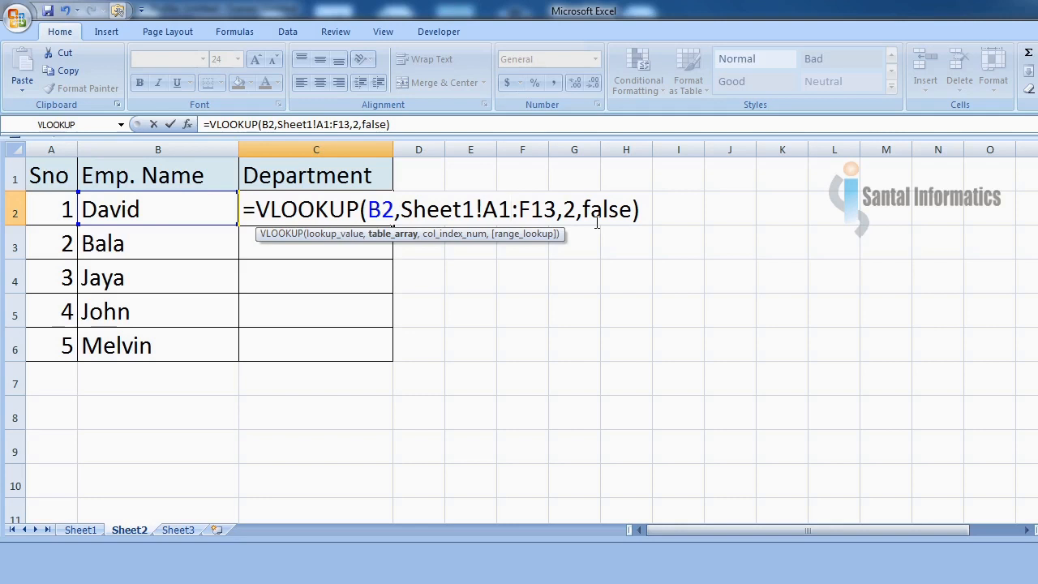
key(F4)
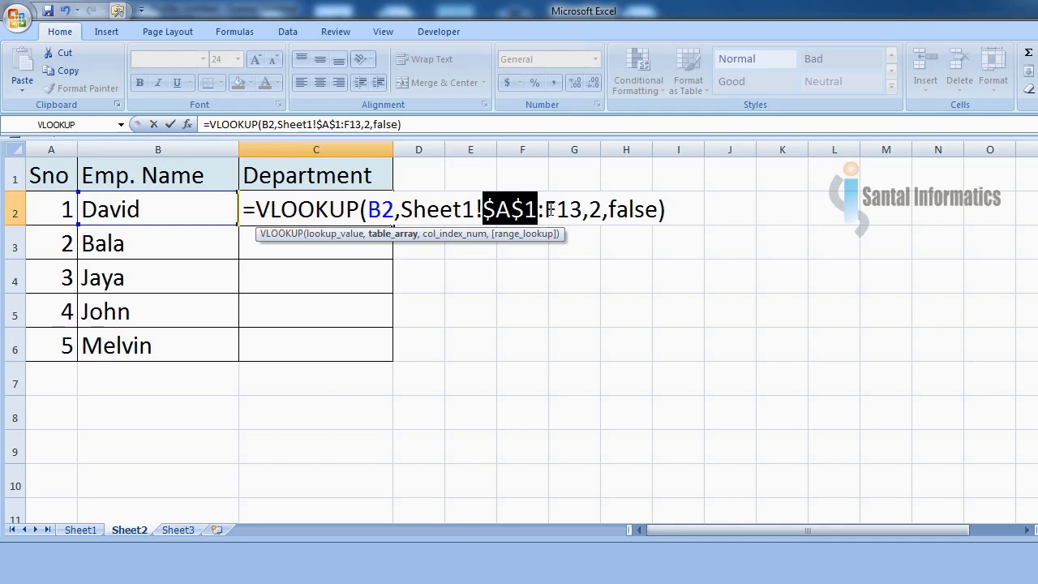
click(582, 209)
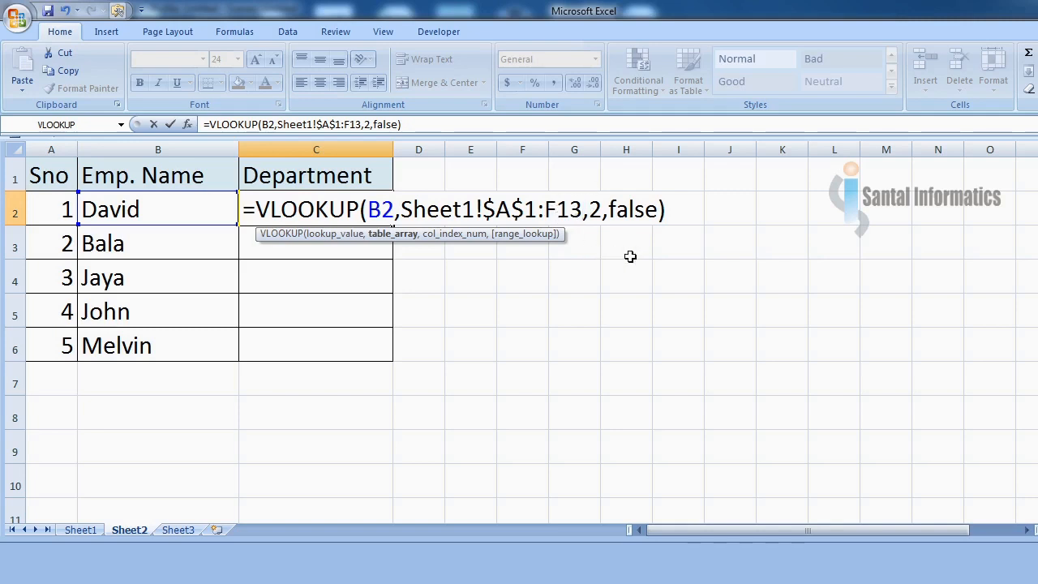
key(F4)
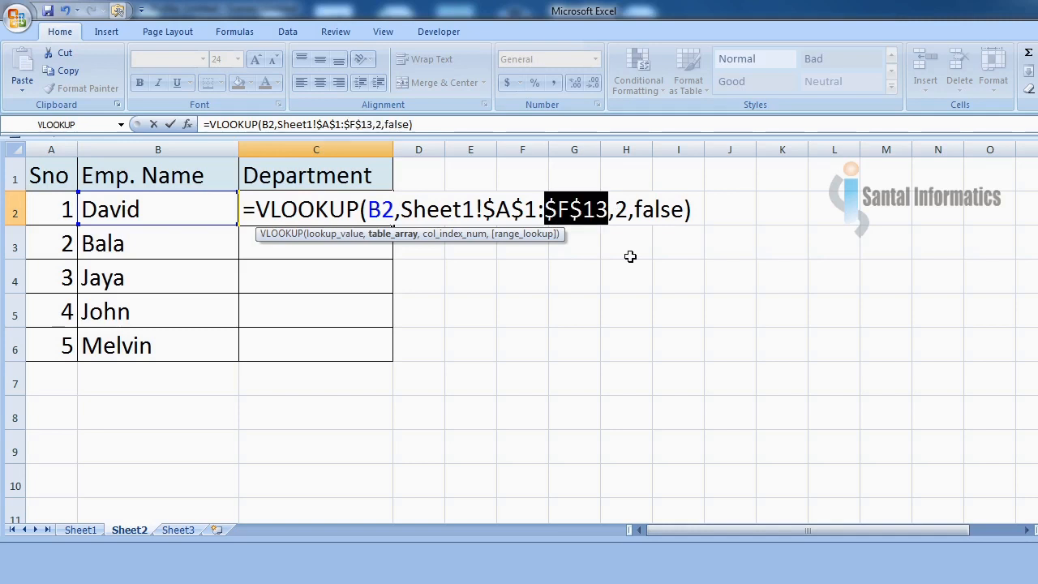
- Commit the VLOOKUP formula in C2 and fill it down the Department column to C6
click(610, 209)
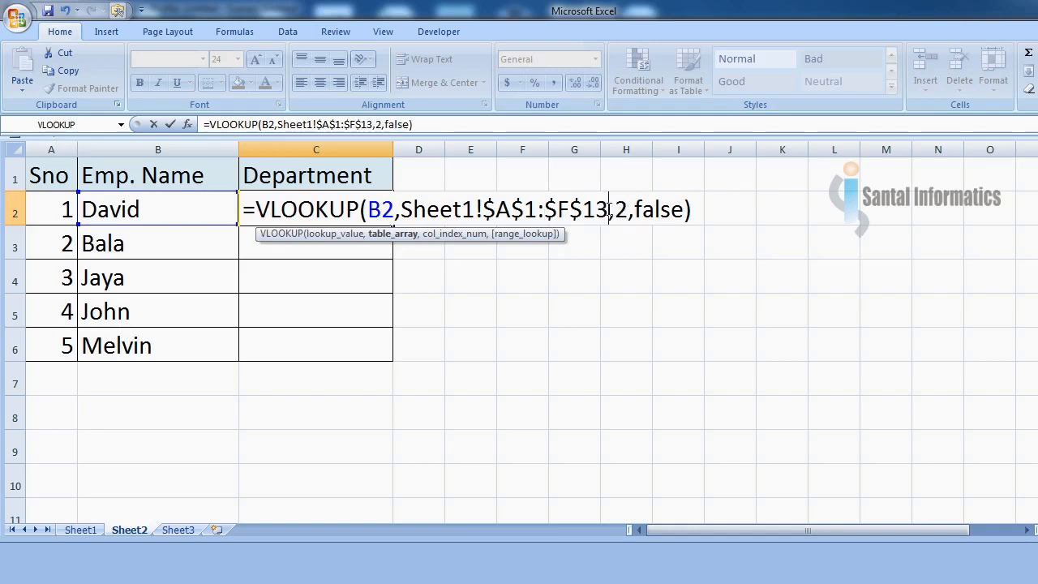
click(693, 212)
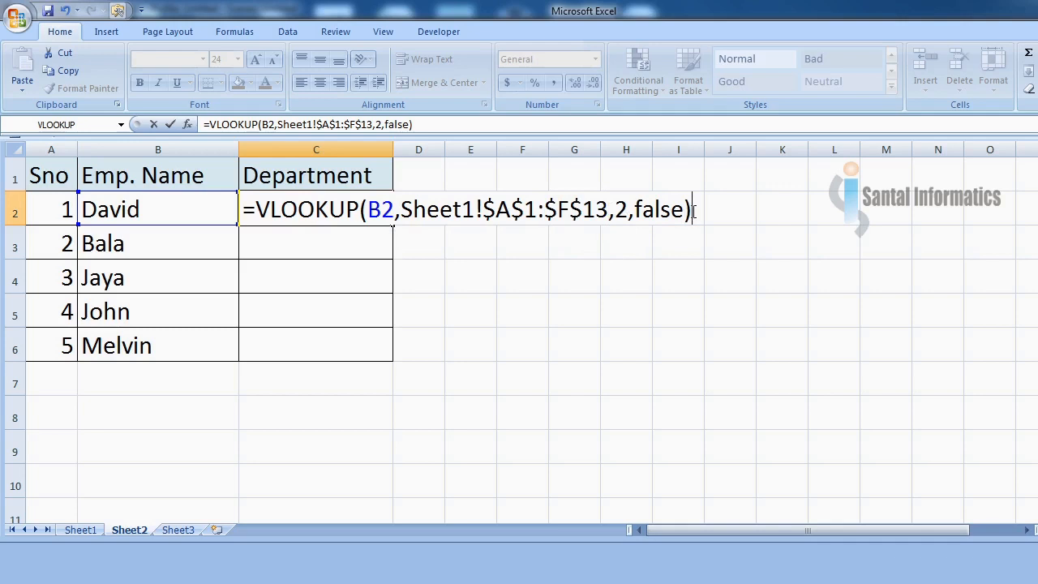
key(Return)
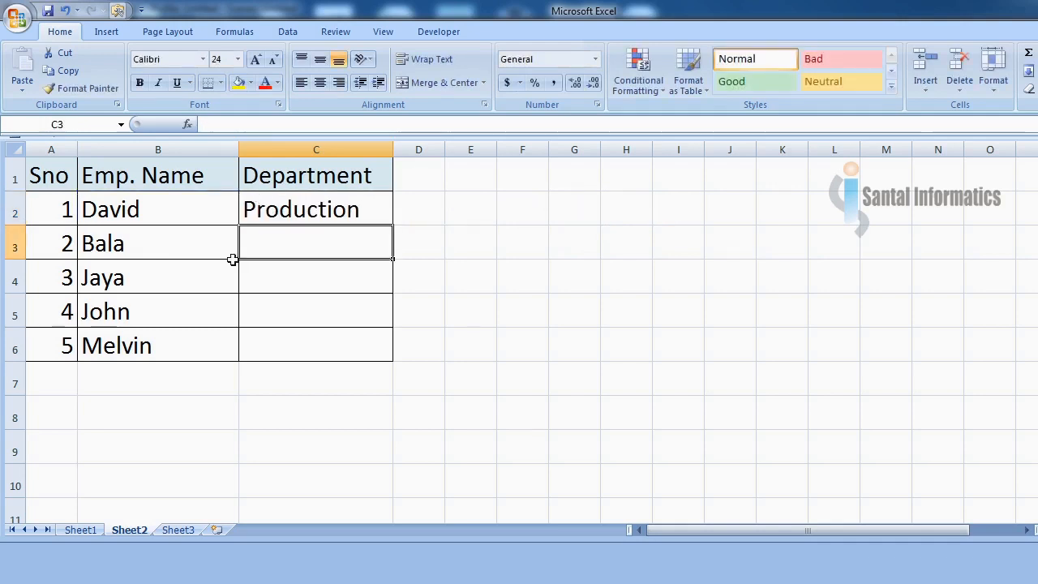
click(293, 212)
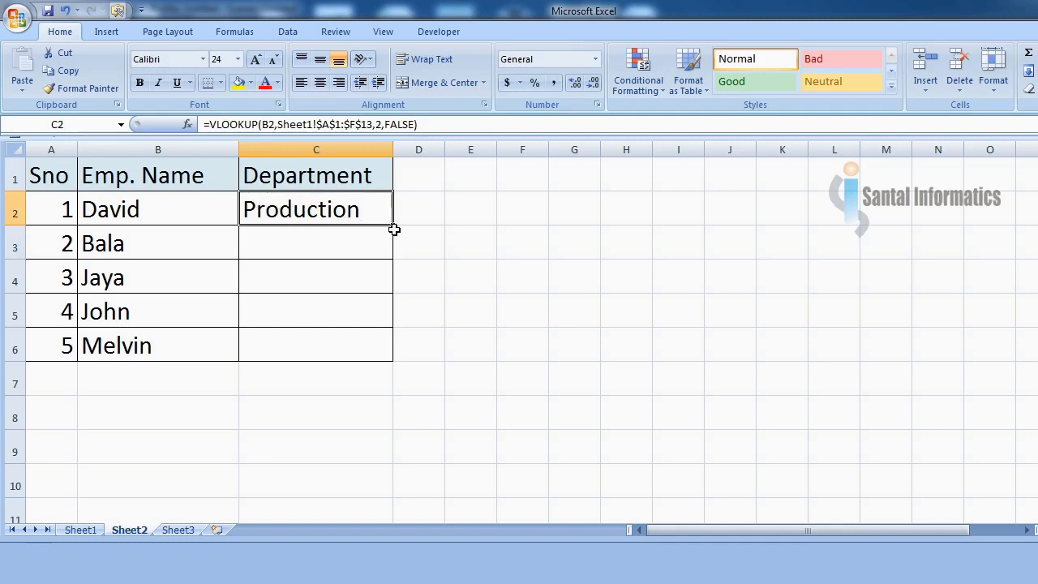
drag(394, 227, 389, 356)
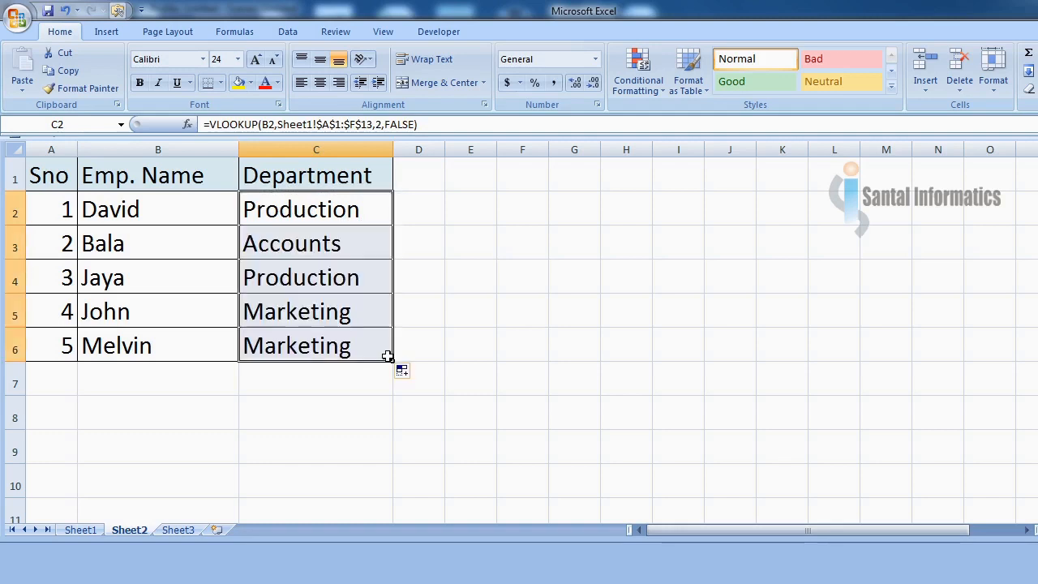